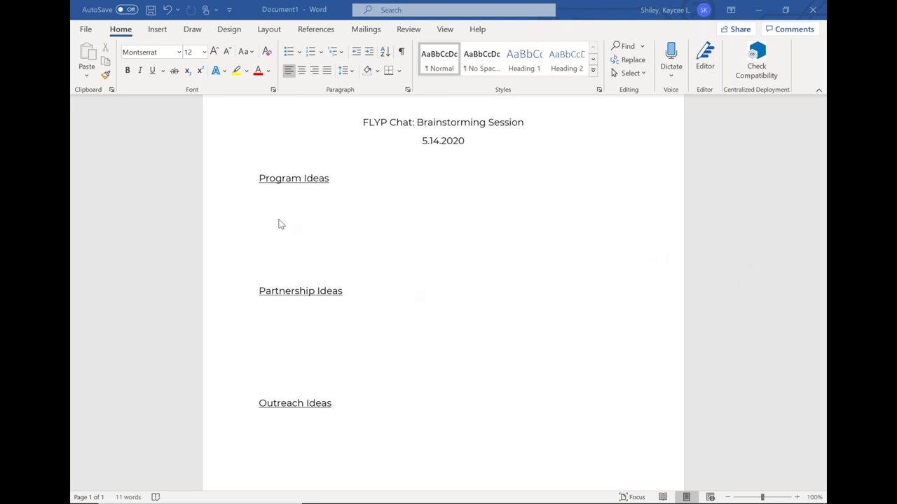
Step: Add the entries "Virtual Book Clubs" and "Virtual D&D Clubs" on separate lines directly under the Program Ideas heading
left_click(274, 204)
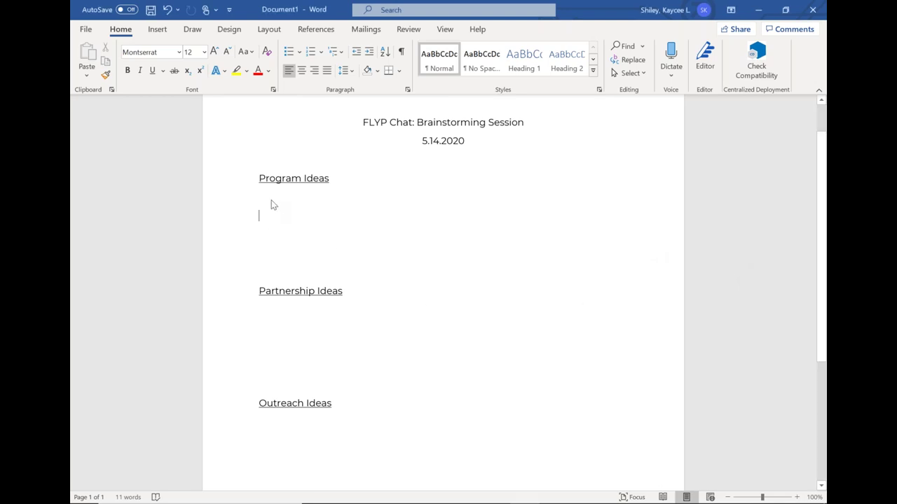
left_click(269, 190)
type("Virt")
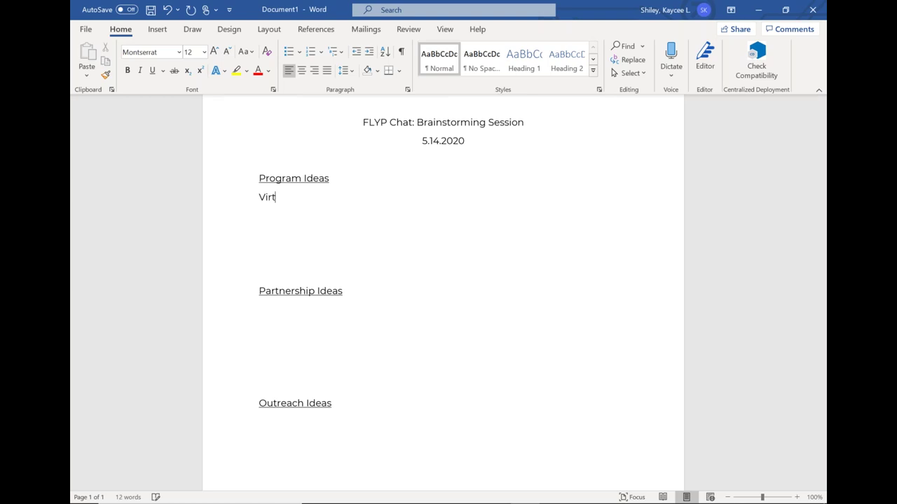
type("ual Book Clubs")
key("Return")
type("Virtual ")
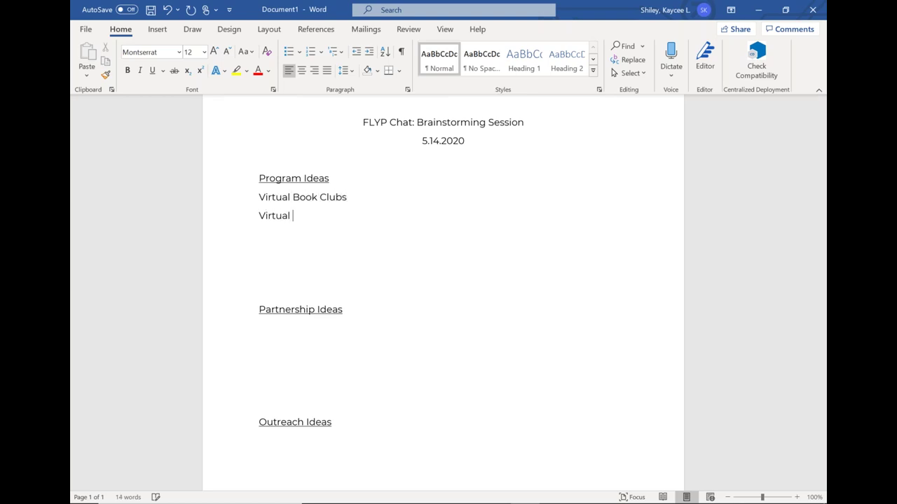
type("D&D Clubs")
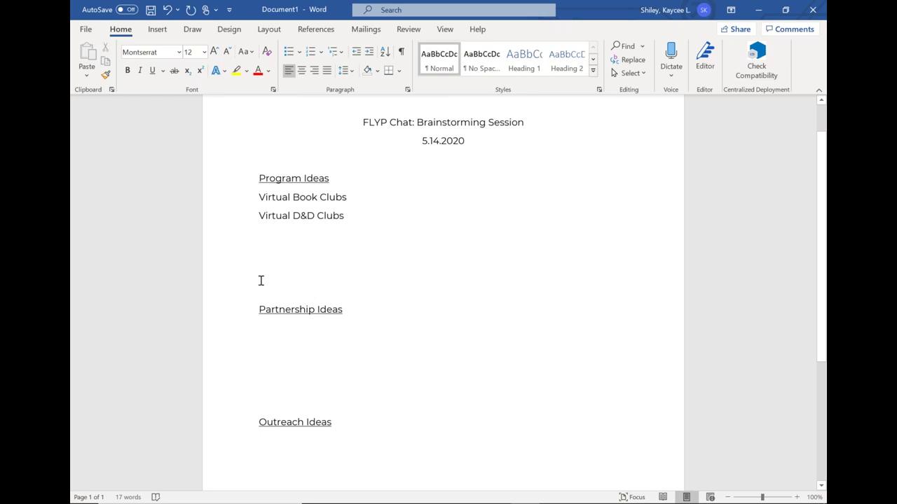
Step: Add "Live baby storytimes" below the Virtual D&D Clubs line and remove three surplus blank lines before Partnership Ideas
key("Return")
type("Live b")
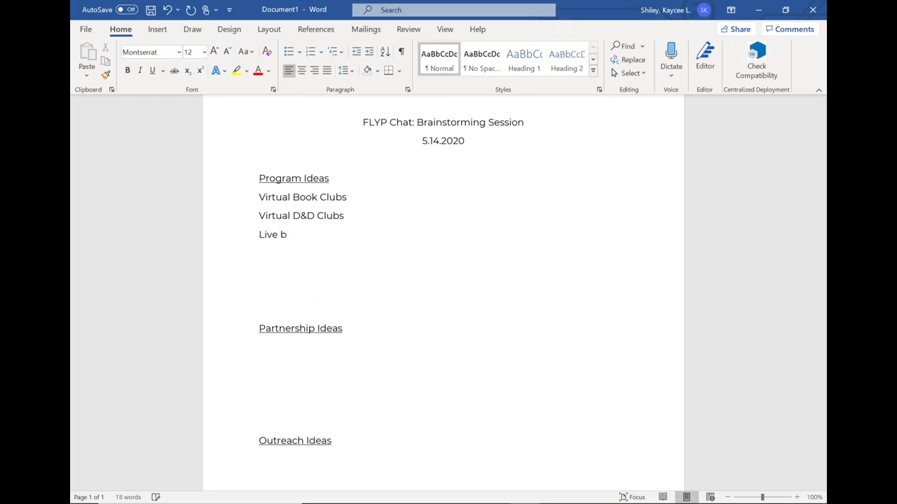
type("aby storytimes")
key("Delete")
key("Delete")
key("Delete")
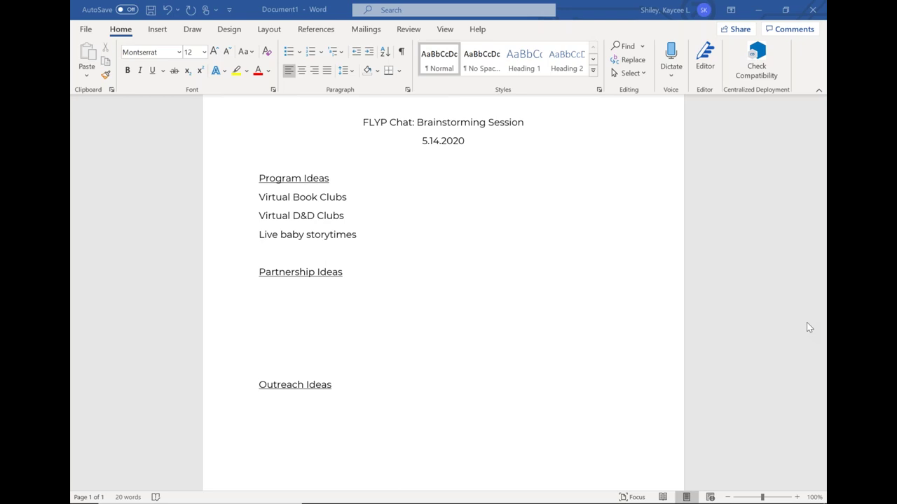
Step: Begin an entry under the Partnership Ideas heading reading "Asking Summer camps that are open to commit"
left_click(277, 399)
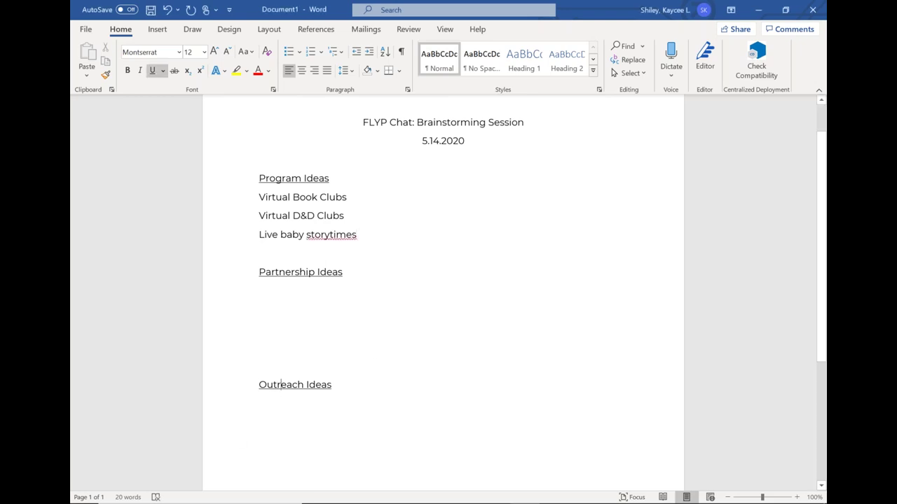
left_click(267, 295)
type("Asking ")
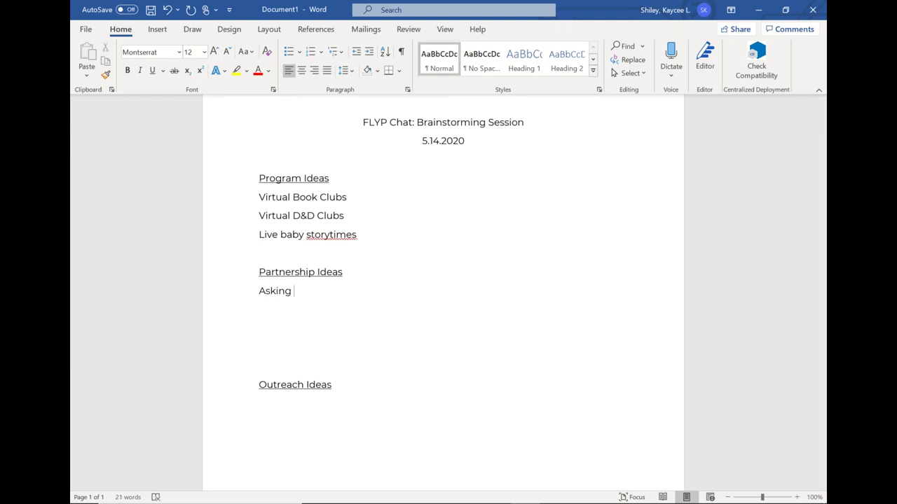
type("Summer camps that are")
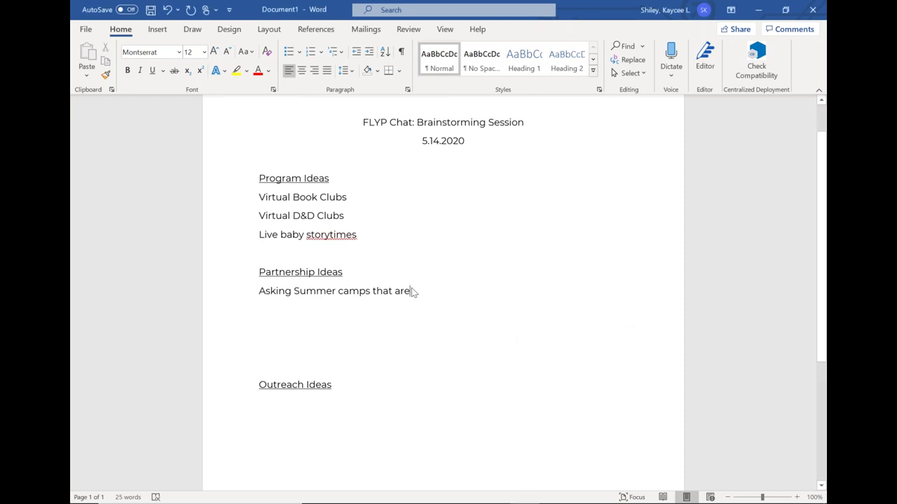
type("open")
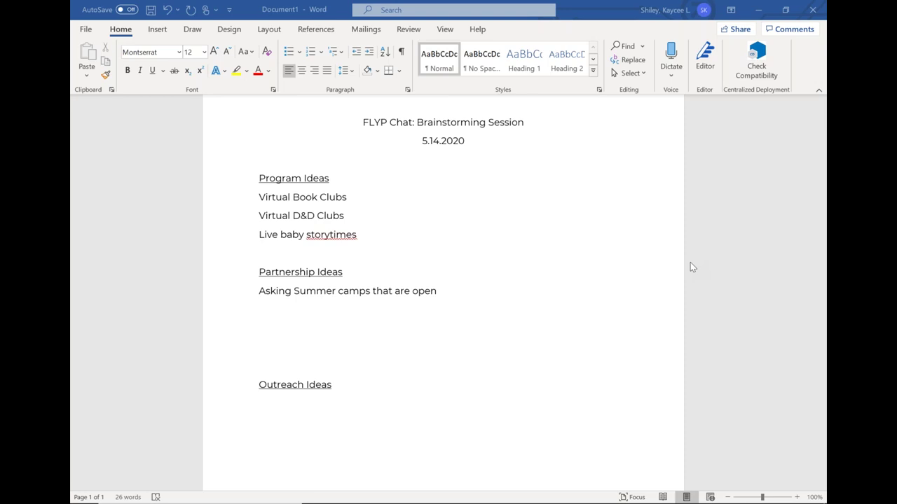
type("to comm")
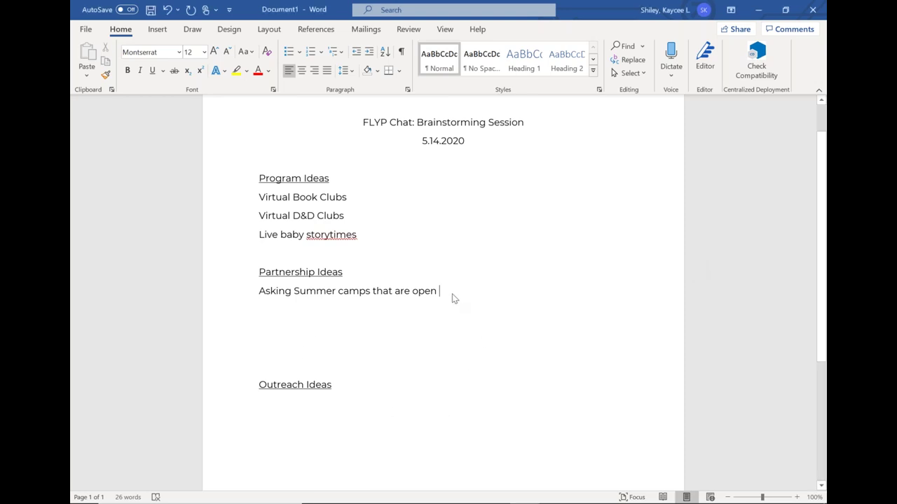
type("it ")
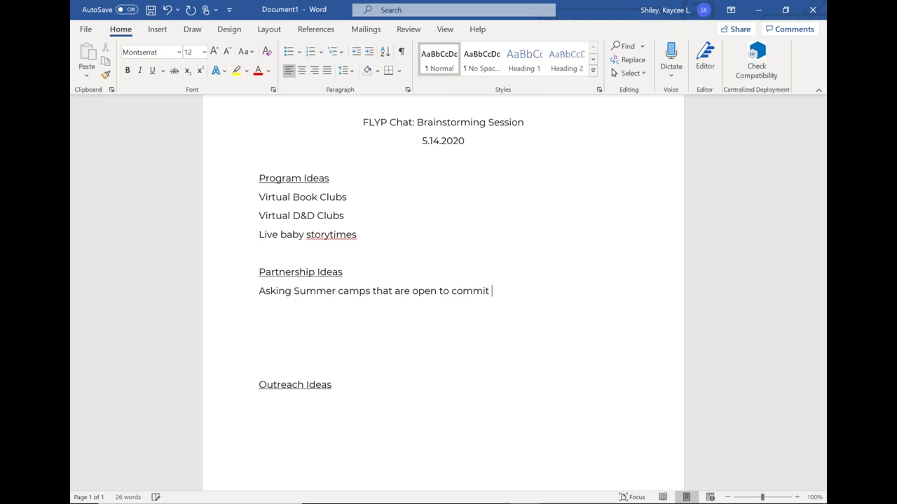
Step: Complete the summer camps entry with "to having kids read for 20 minutes each day to help kids reach their SRP goals"
type("to having kids read for 10 min")
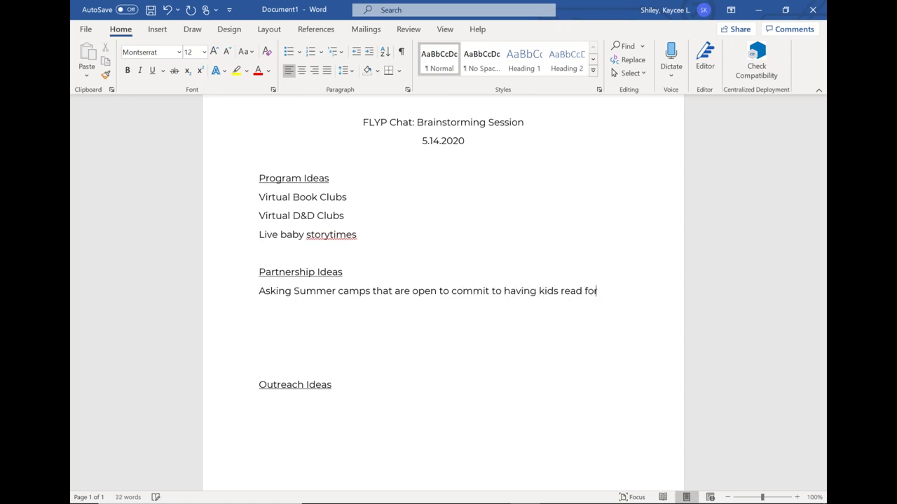
key("BackSpace")
key("BackSpace")
key("BackSpace")
key("BackSpace")
key("BackSpace")
key("BackSpace")
type("20 minutes")
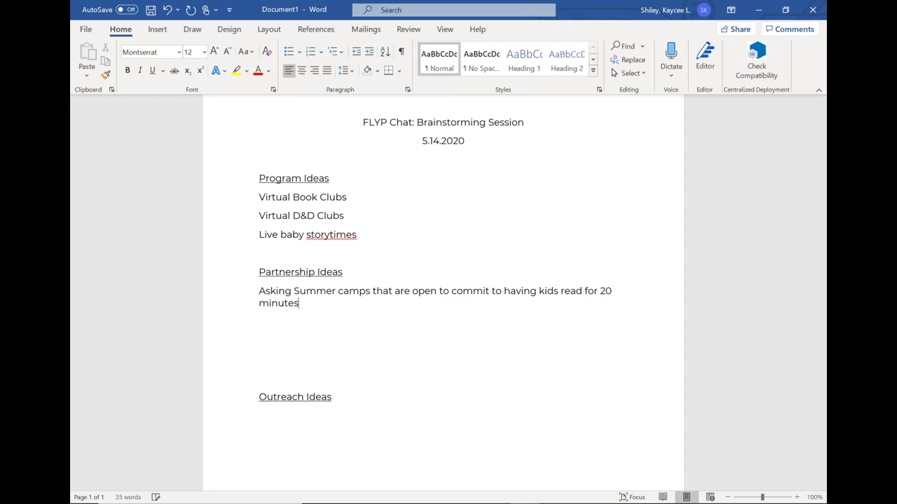
type(" each day to help k")
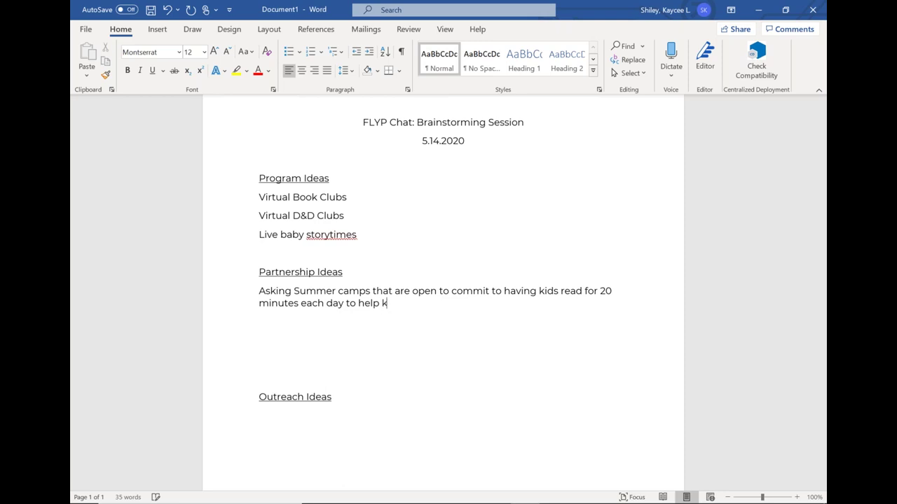
type("ids reach their SR")
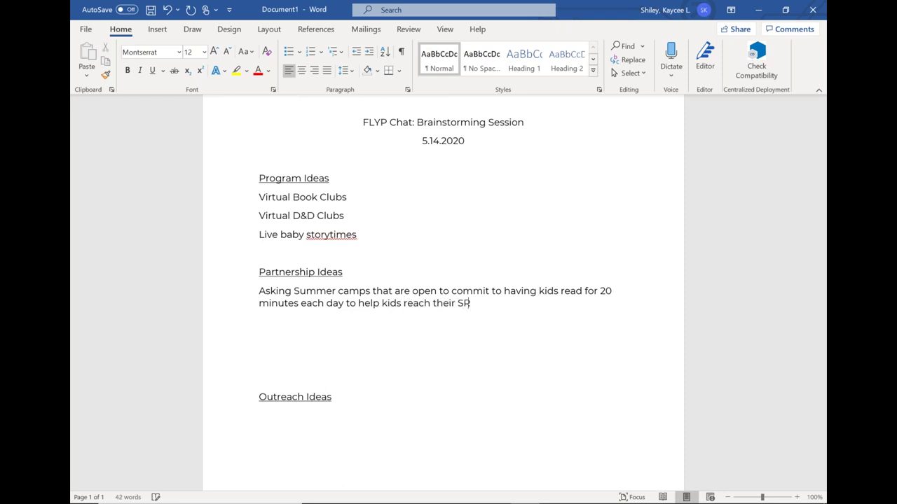
type("P goals")
Step: Add "Performers" on a new line after "Live baby storytimes" in the Program Ideas list
left_click(357, 235)
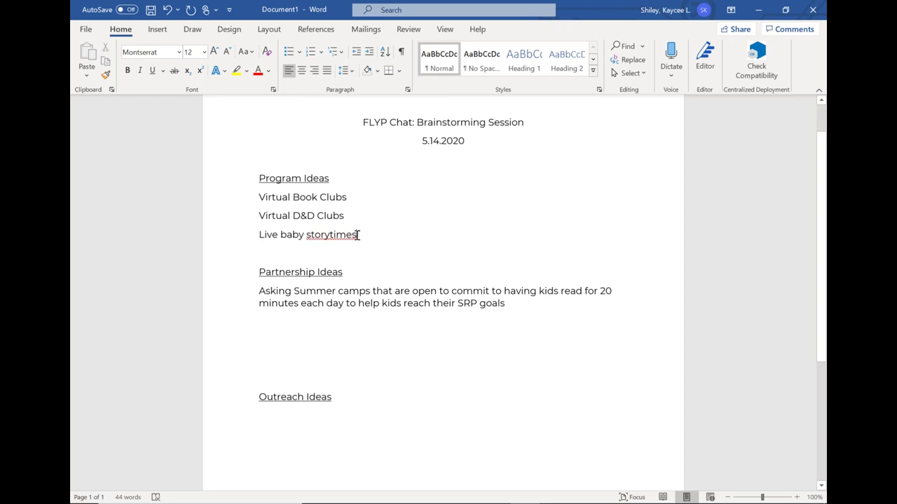
key("Return")
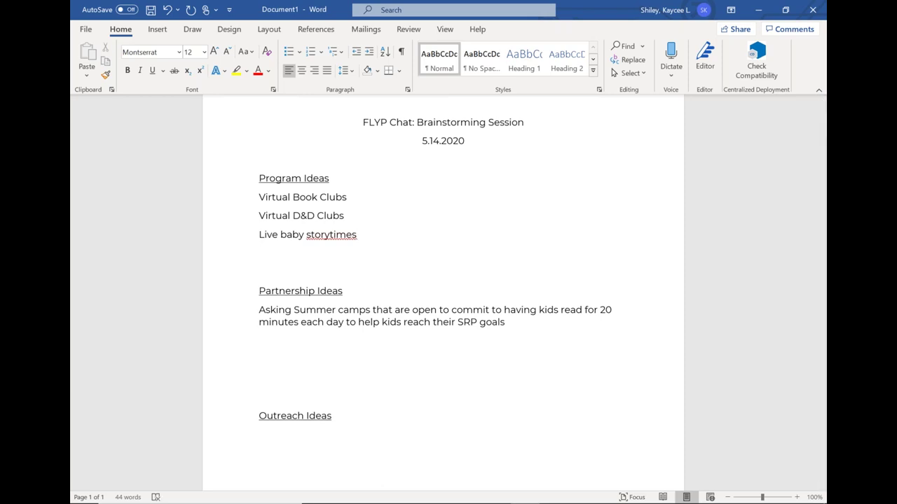
type("Performers")
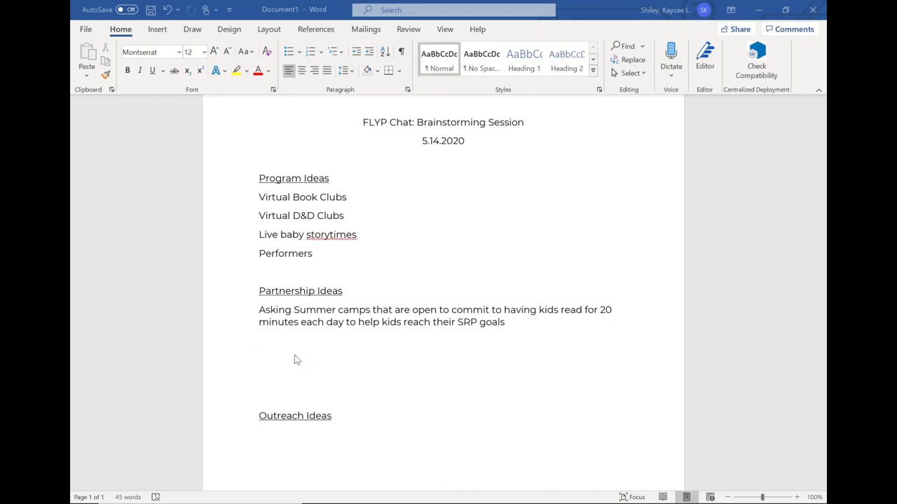
Step: Add "Work with local food establishments for coupons as prizes" below the summer camps entry under Partnership Ideas
left_click(334, 345)
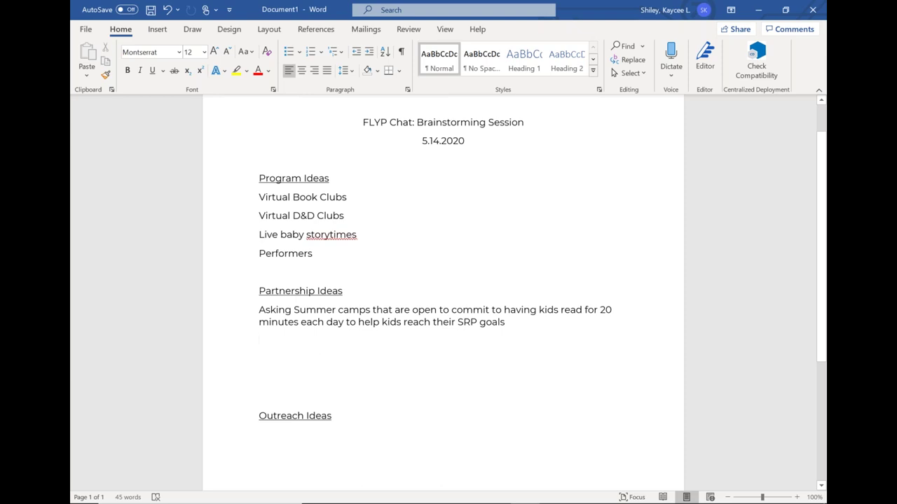
type("Work with local ")
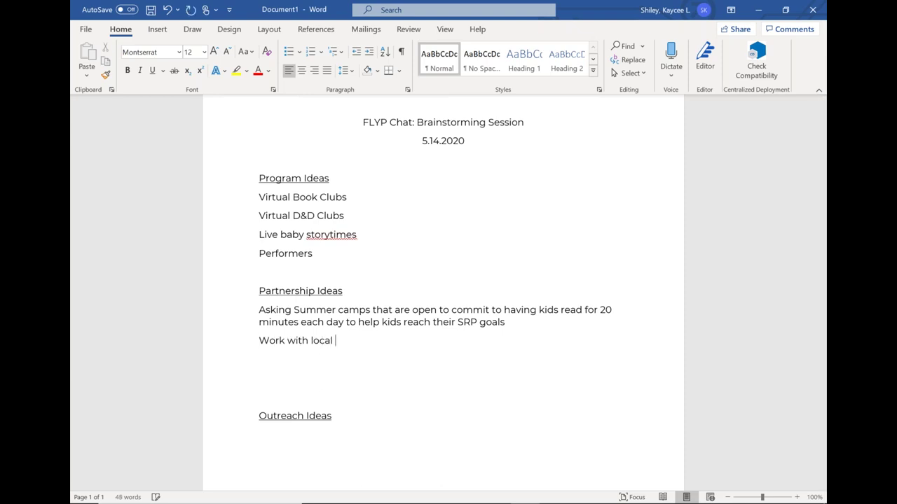
type("food establishments for ")
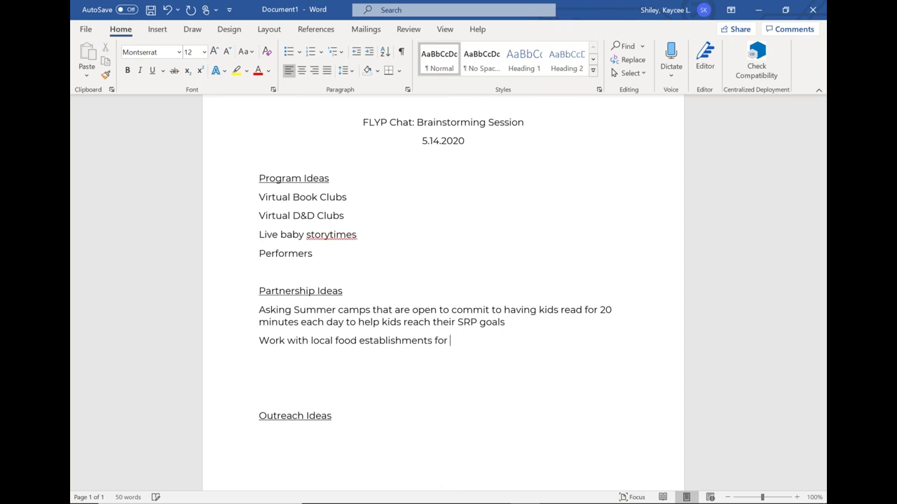
type("coupons as prizes")
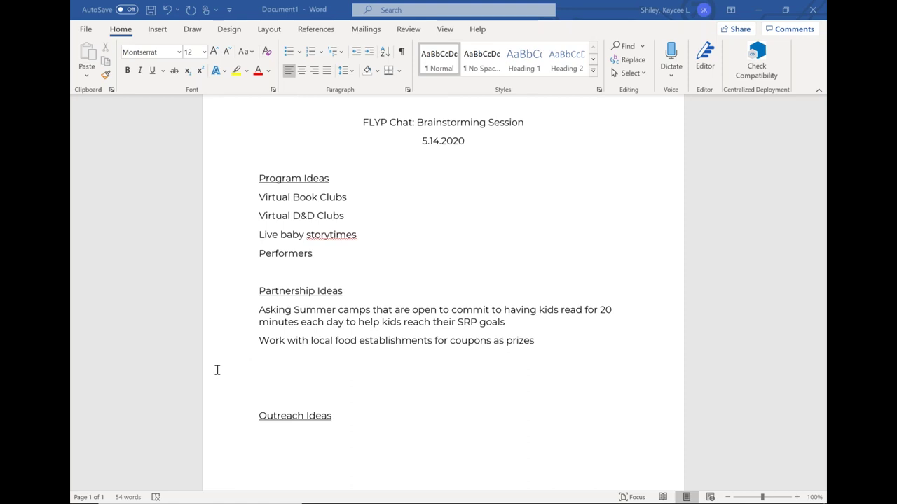
Step: Add "Live social media" as a line without underlining directly below the Outreach Ideas heading
mouse_move(744, 502)
left_click(292, 435)
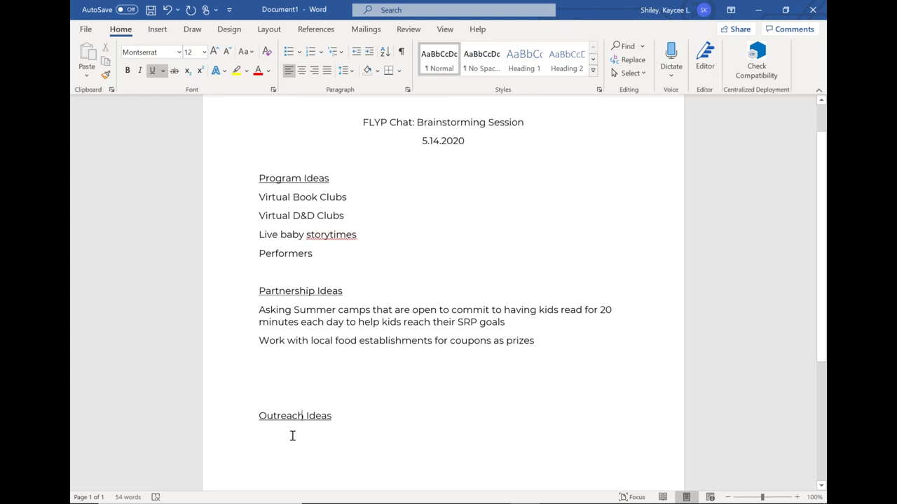
key("Right")
type("L")
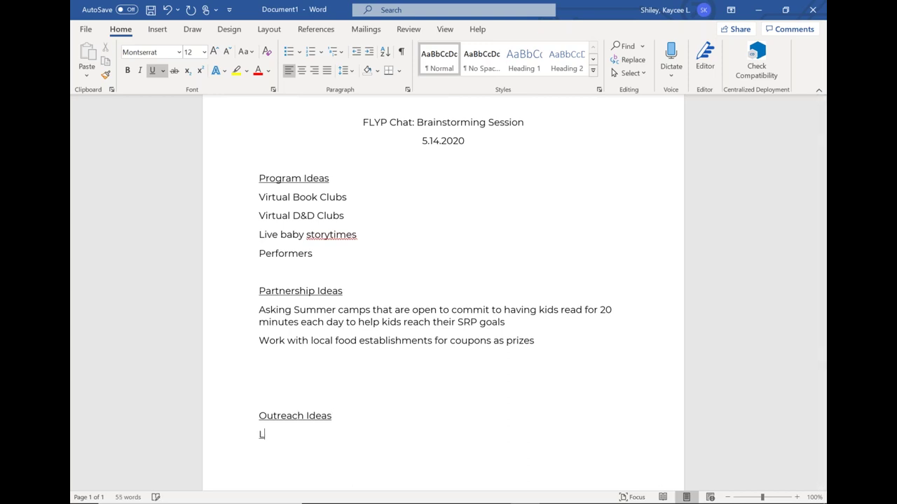
type("ive")
key("BackSpace")
key("BackSpace")
key("BackSpace")
key("ctrl+u")
type("Live")
key("Left")
key("Left")
key("Left")
key("Left")
key("BackSpace")
key("Right")
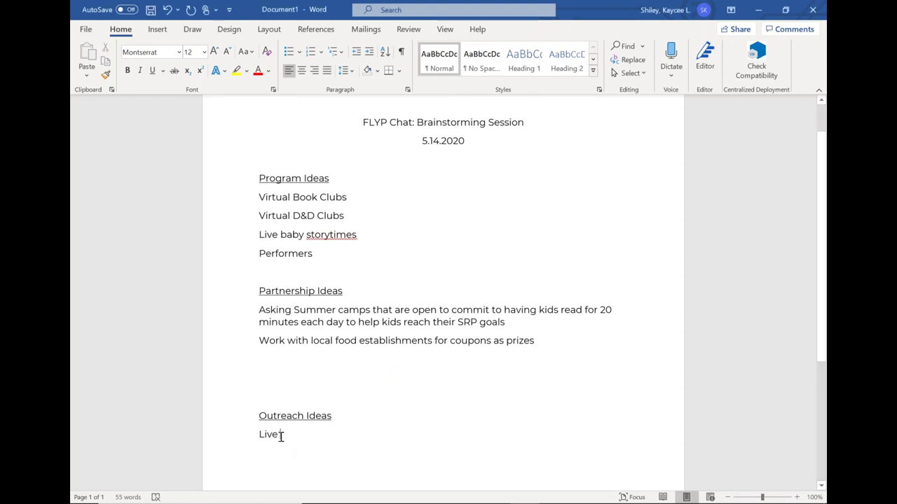
type("soc")
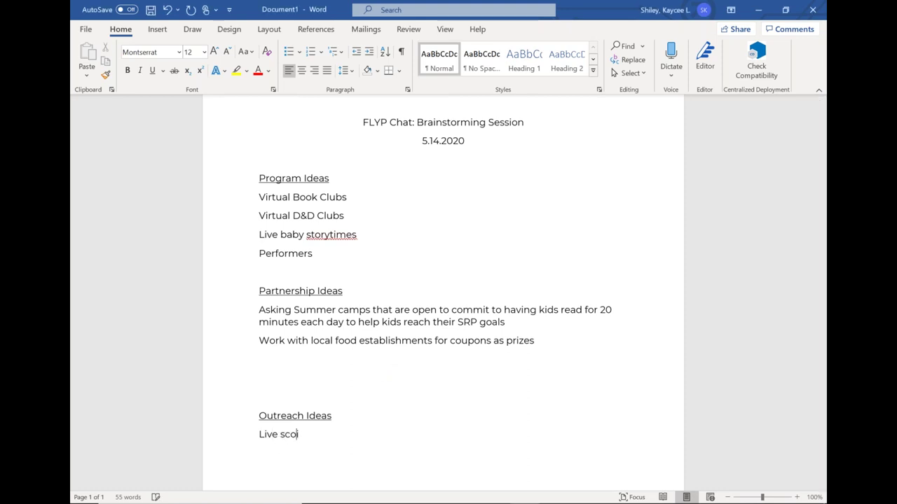
type("ial media")
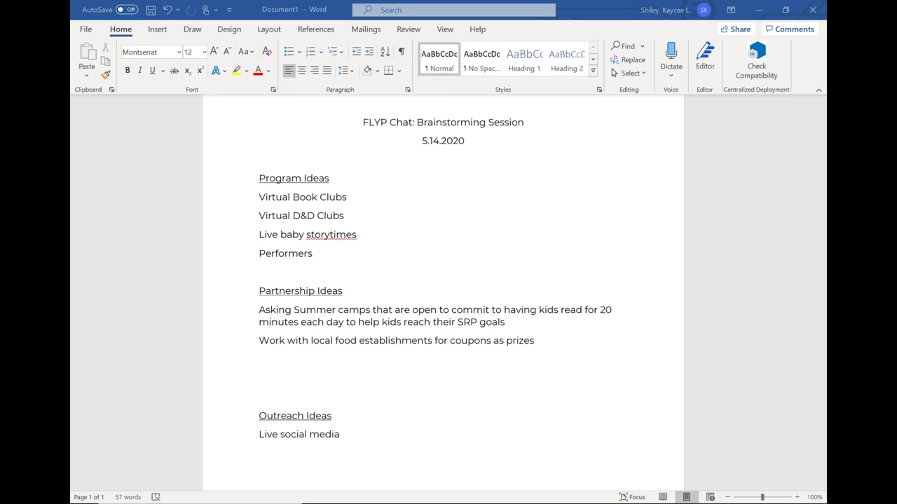
mouse_move(382, 499)
mouse_move(553, 499)
mouse_move(790, 499)
mouse_move(599, 502)
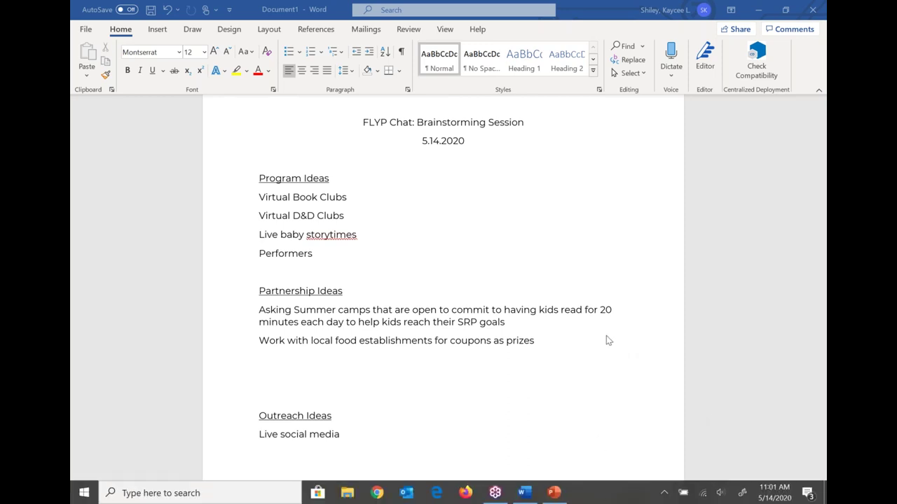